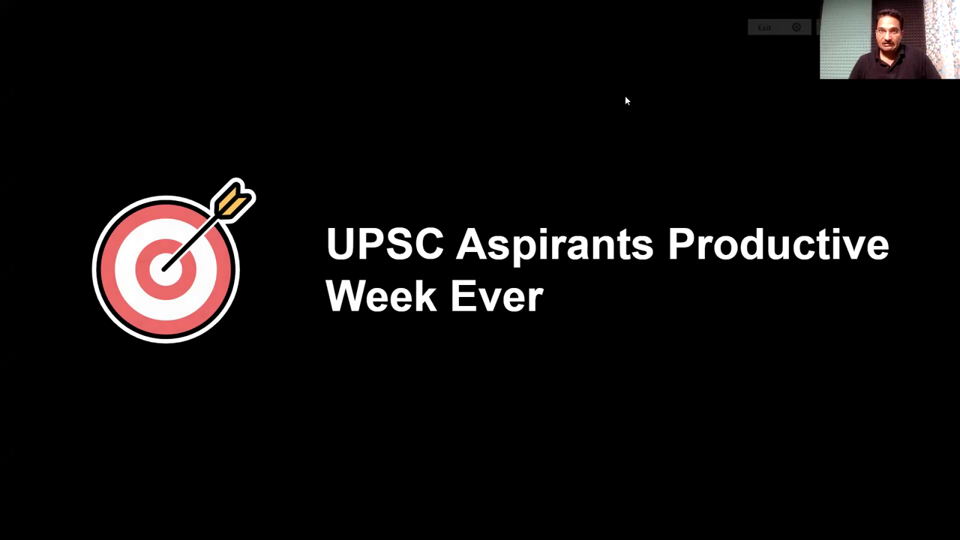
Exit Pitch mode and return to the UPSC Aspirants Productive Week Ever map editor
key("Escape")
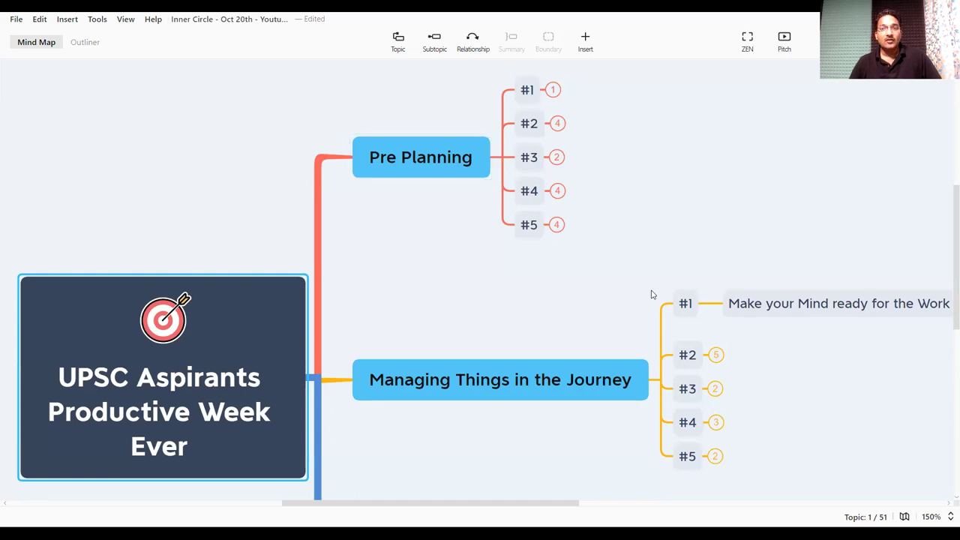
Collapse the details under #1 of Managing Things in the Journey, then select Pre Planning
left_click(686, 303)
left_click(711, 303)
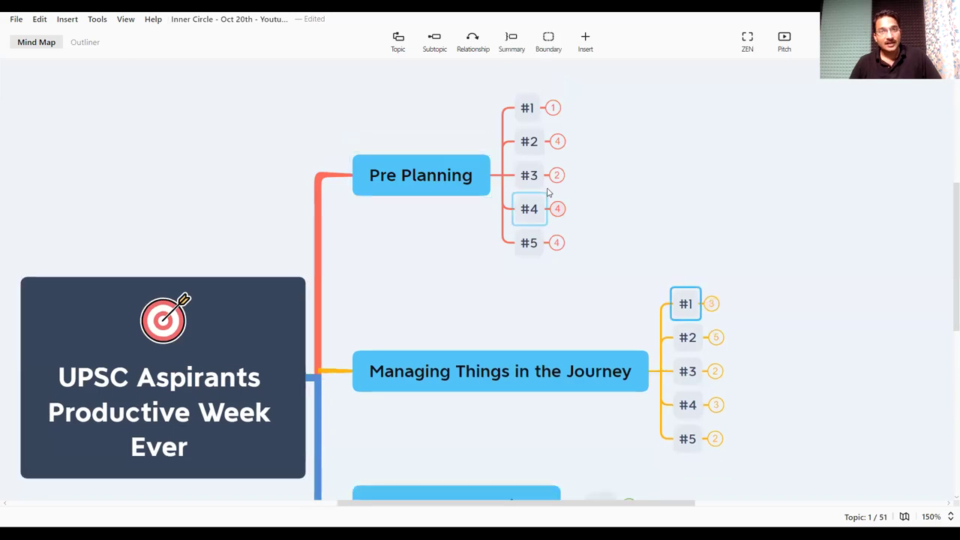
left_click(424, 177)
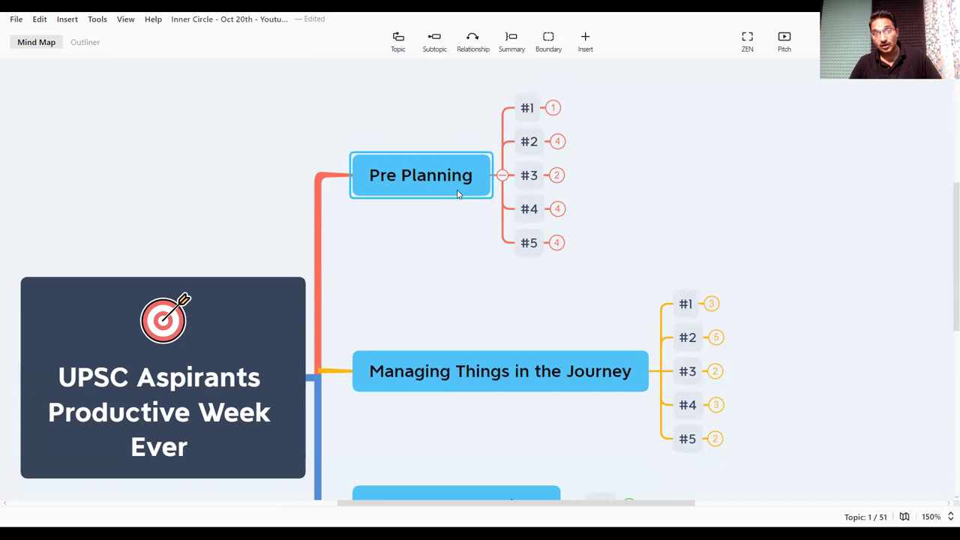
scroll(463, 196, "down", 3)
Select Managing Things in the Journey and Sudden Interruptions while scrolling over the main branches
left_click(483, 240)
scroll(484, 247, "down", 3)
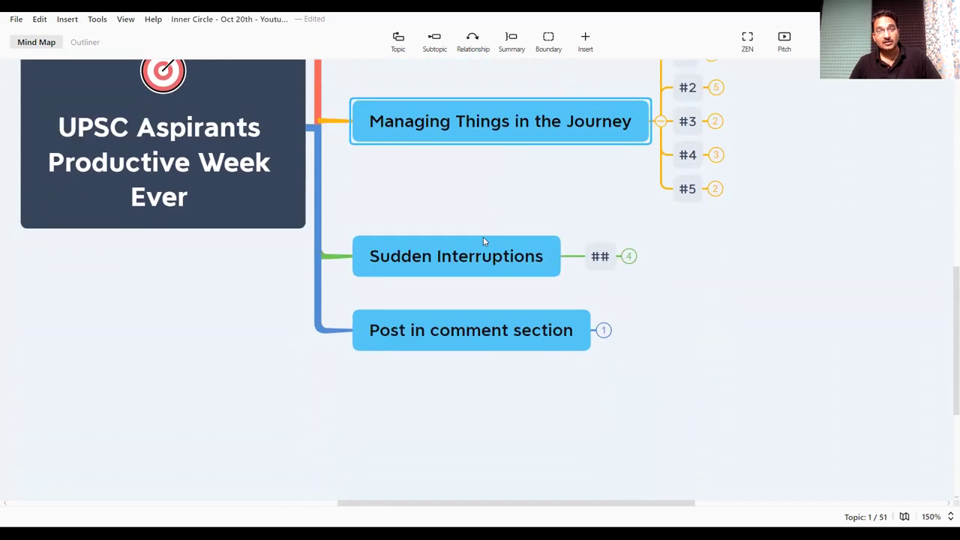
left_click(486, 259)
left_click(488, 260)
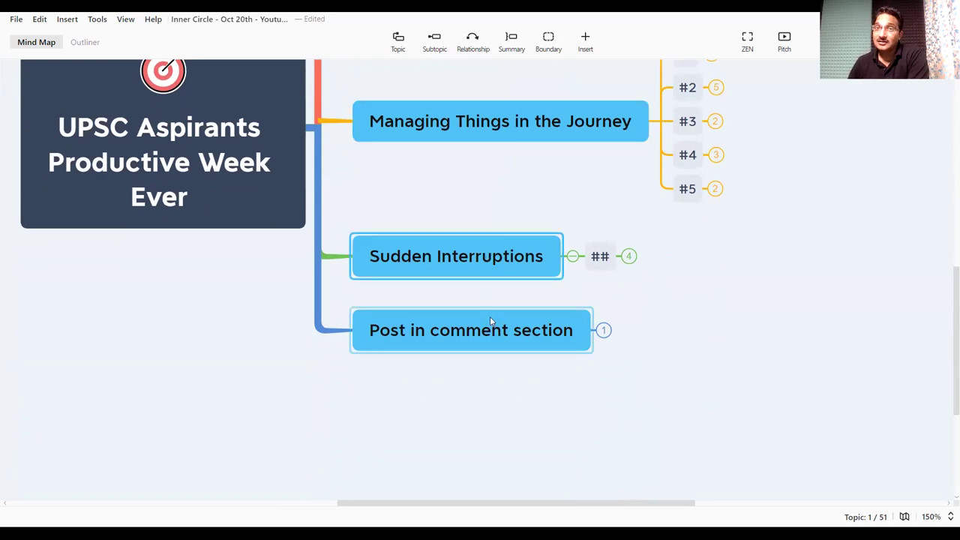
scroll(489, 214, "up", 1)
scroll(491, 216, "up", 4)
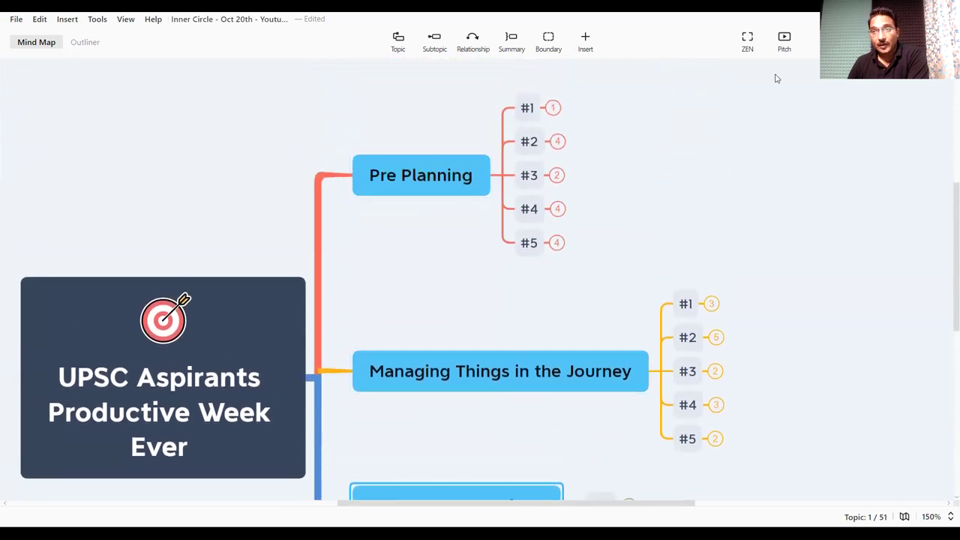
Switch to ZEN full-screen view and expand Pre Planning's #1 to show Set the Challenging Goal
left_click(748, 43)
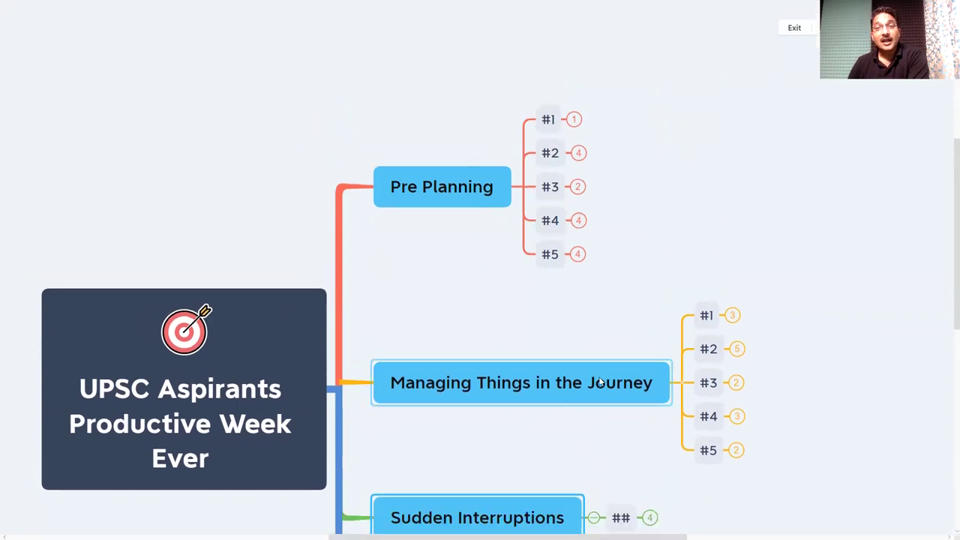
left_click(570, 124)
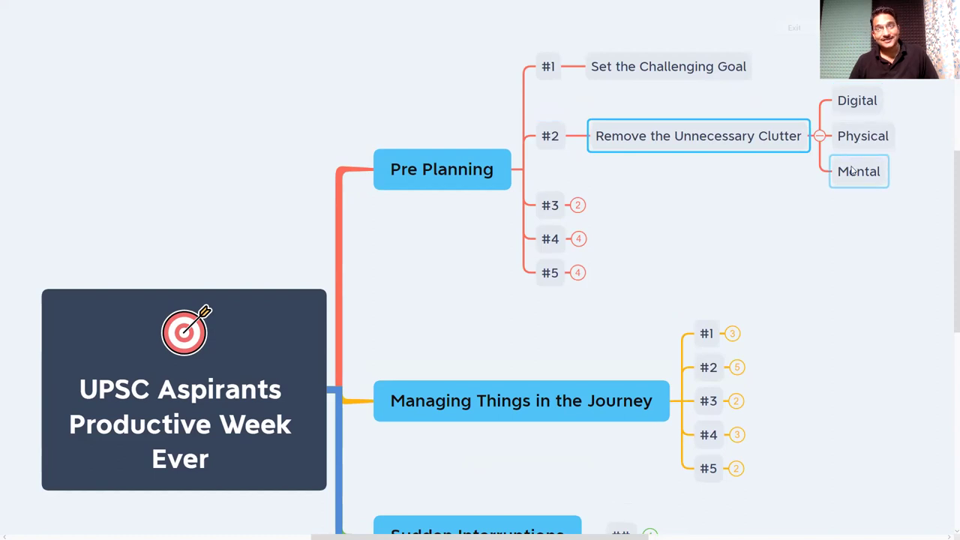
Exit ZEN, re-centre the map on Pre Planning, and select the Physical and Mental subtopics
key("Escape")
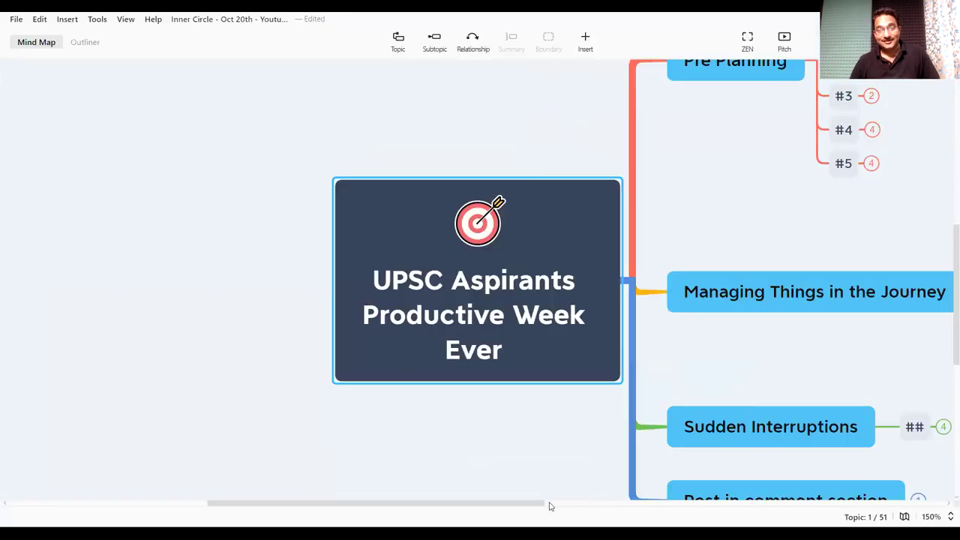
left_click_drag(514, 508, 658, 508)
scroll(669, 261, "up", 3)
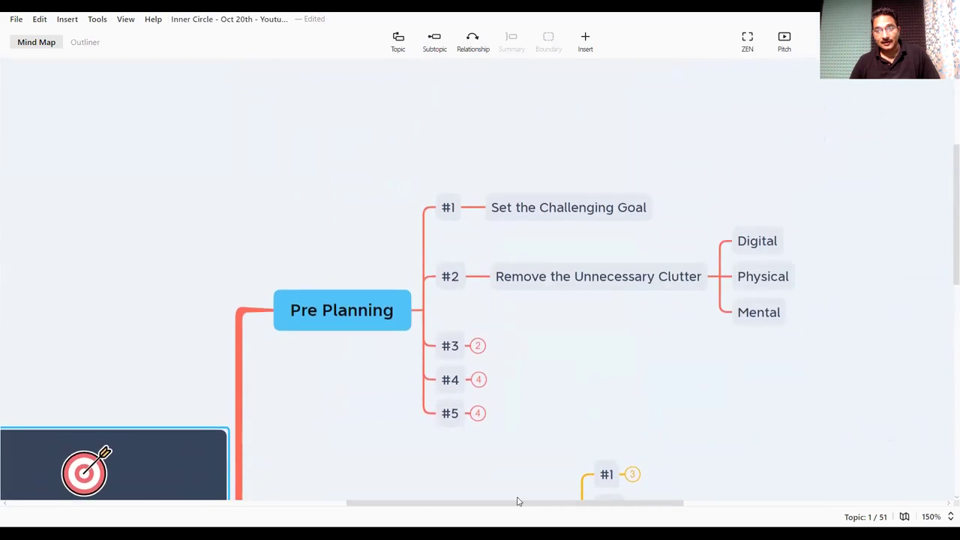
left_click_drag(555, 506, 604, 505)
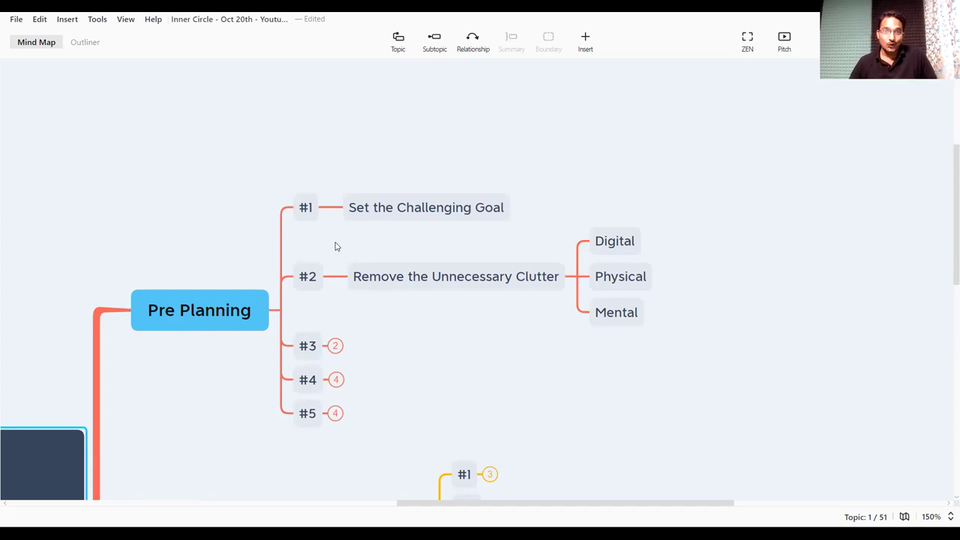
left_click(629, 278)
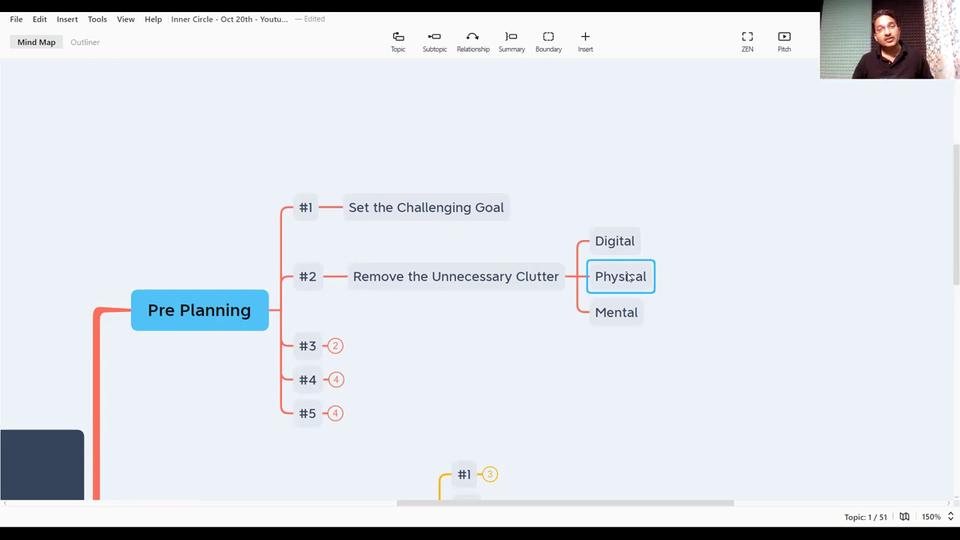
left_click(630, 311)
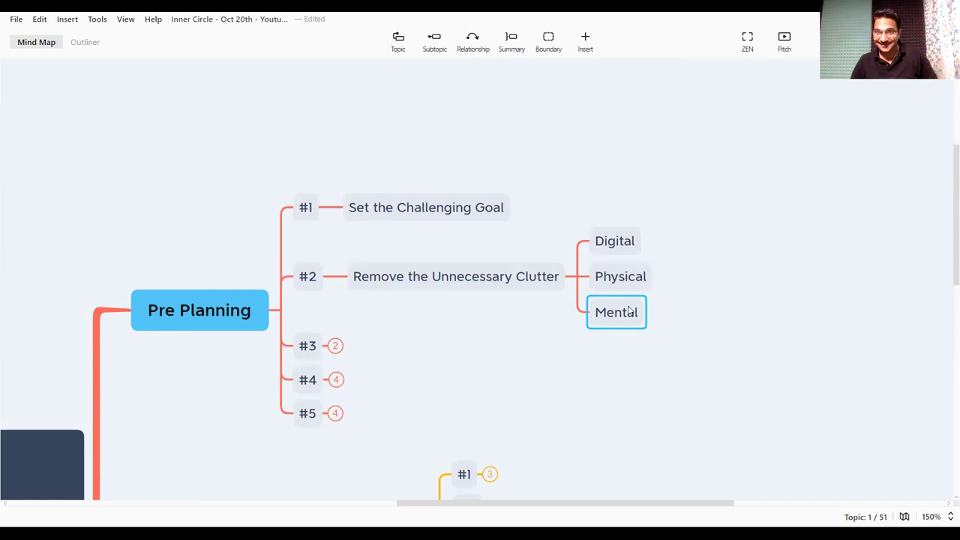
Collapse Remove the Unnecessary Clutter's subtopics and expand #3 to show Gather the Resources
left_click(578, 277)
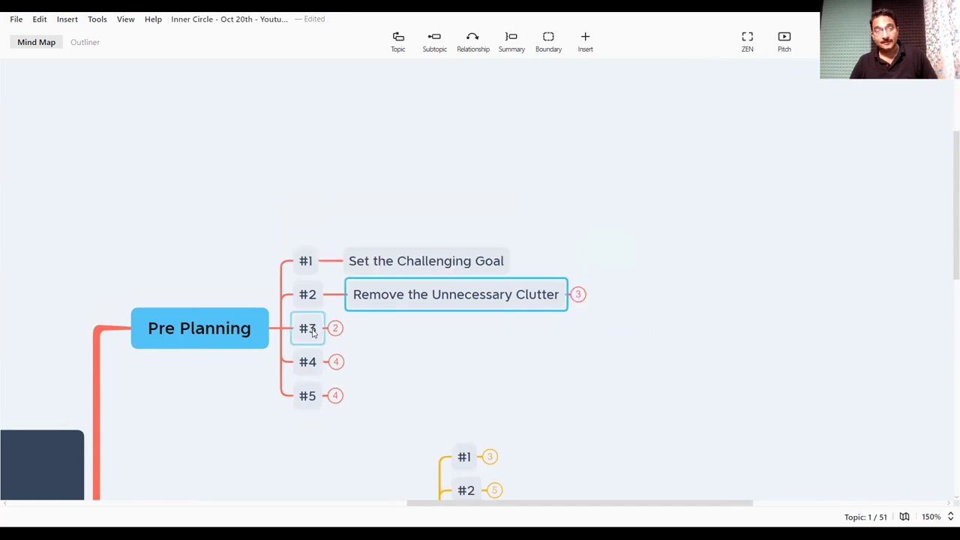
left_click(335, 327)
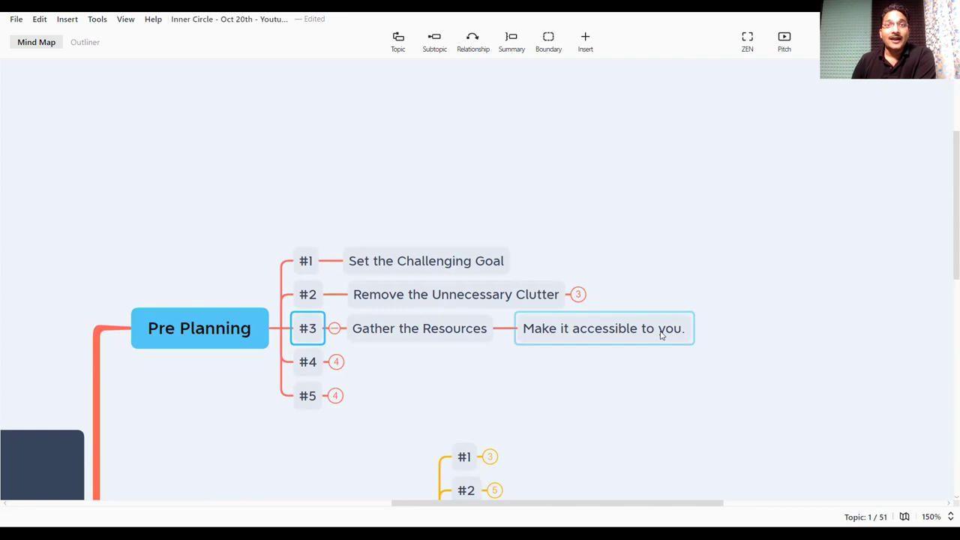
Expand #4 to Create a PRODUCTIVE HOUR and select its Use Calender Reminders subtopic
left_click(336, 362)
left_click_drag(418, 508, 466, 506)
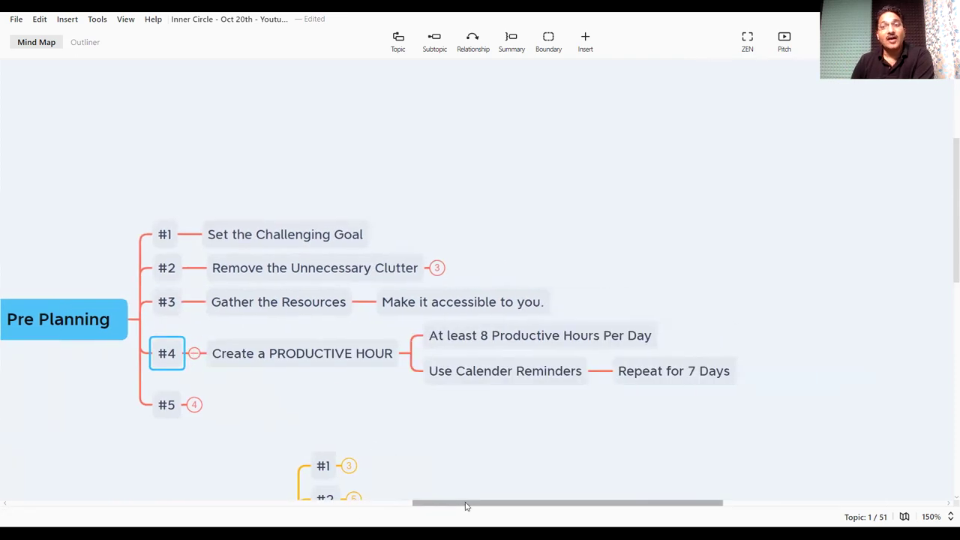
scroll(471, 430, "down", 1)
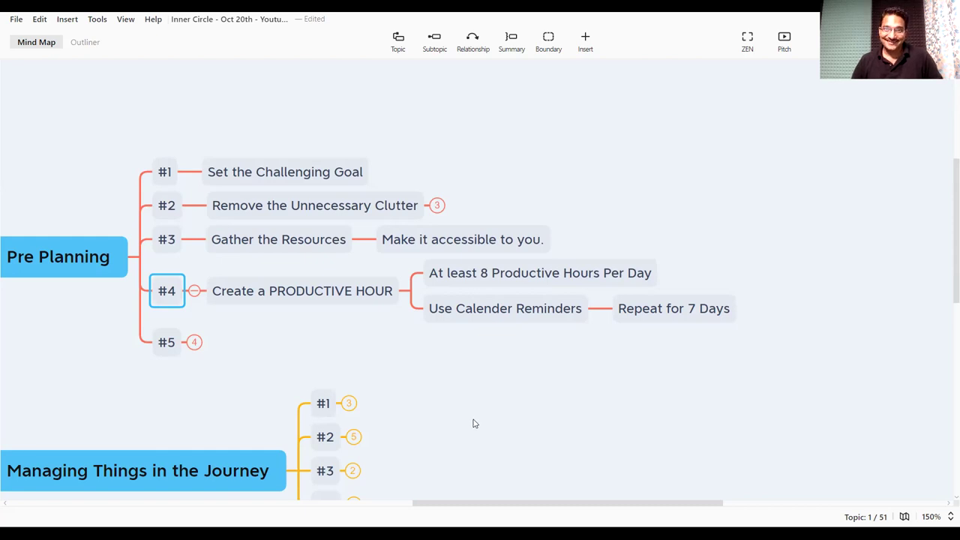
scroll(474, 424, "down", 1)
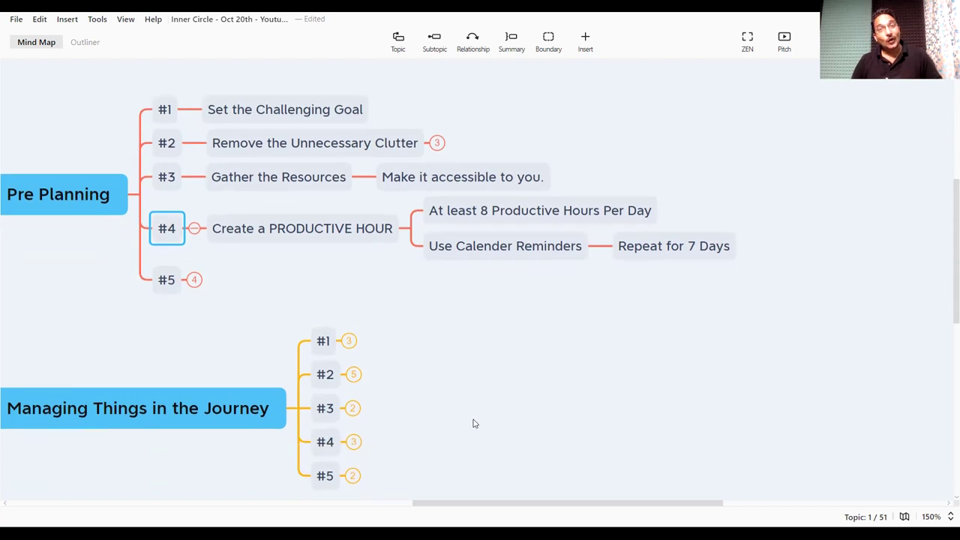
scroll(504, 425, "up", 2)
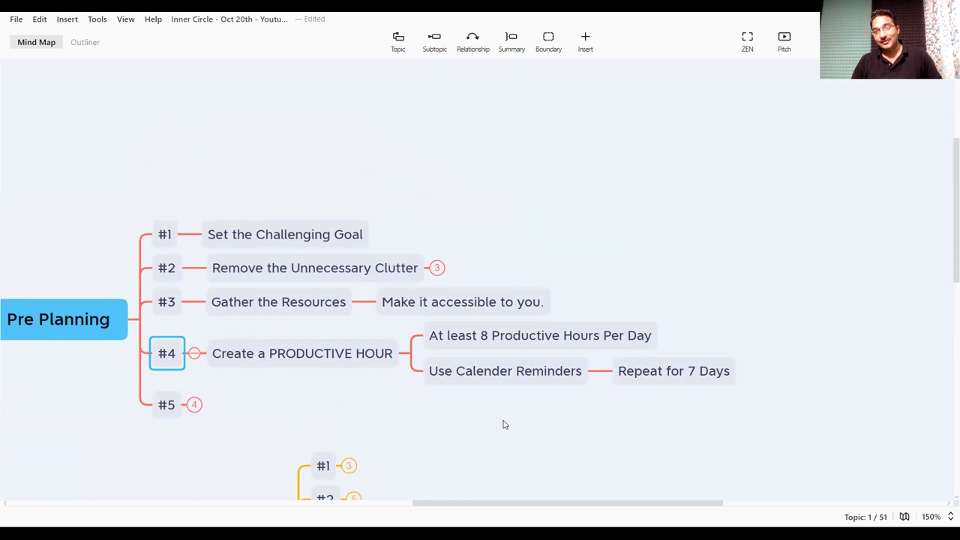
left_click(528, 378)
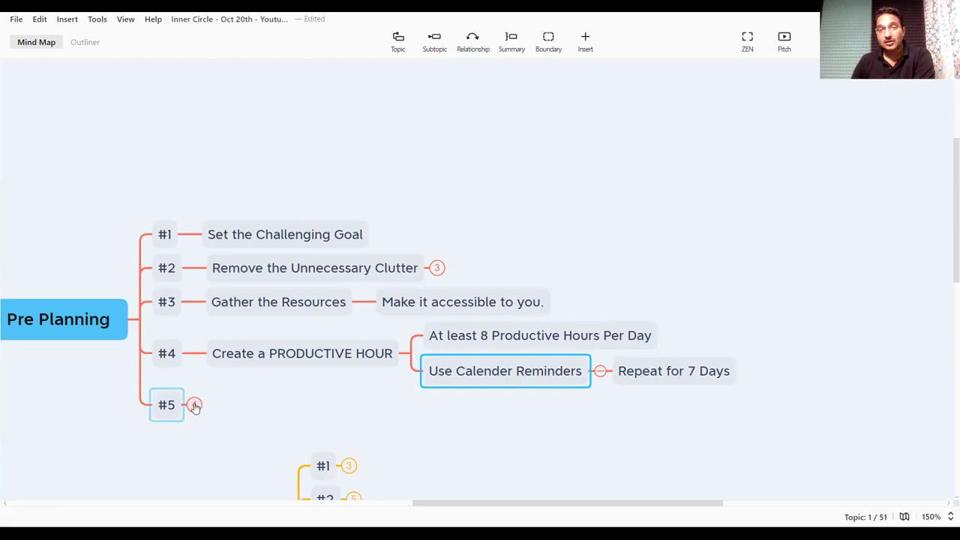
Expand #5 to Clearly Define the Borders and select It's importance and your commitment
left_click(194, 406)
scroll(366, 398, "down", 1)
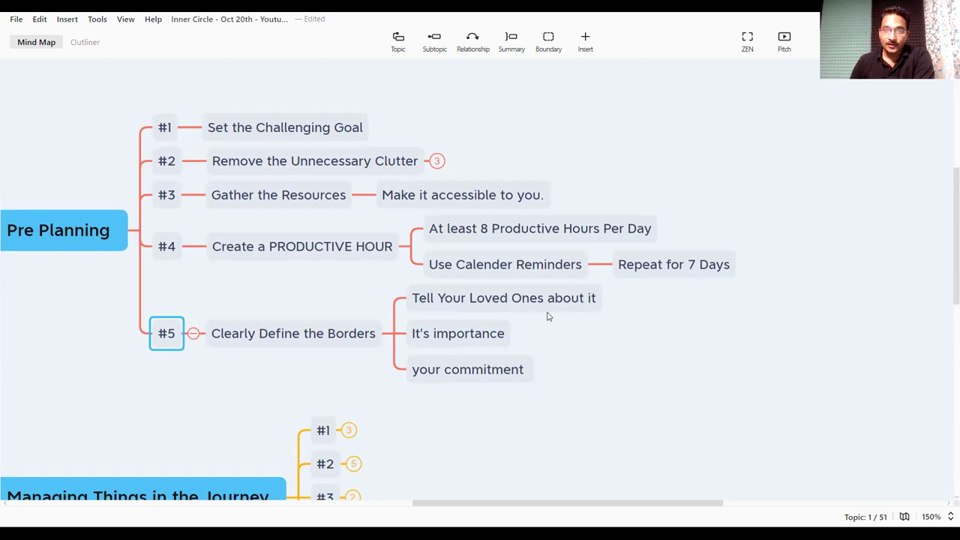
left_click(492, 337)
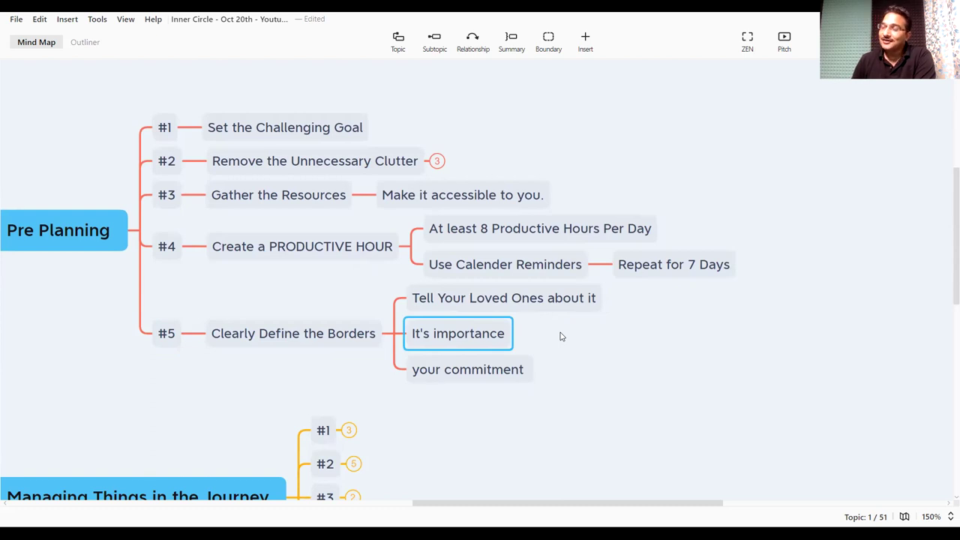
left_click(508, 375)
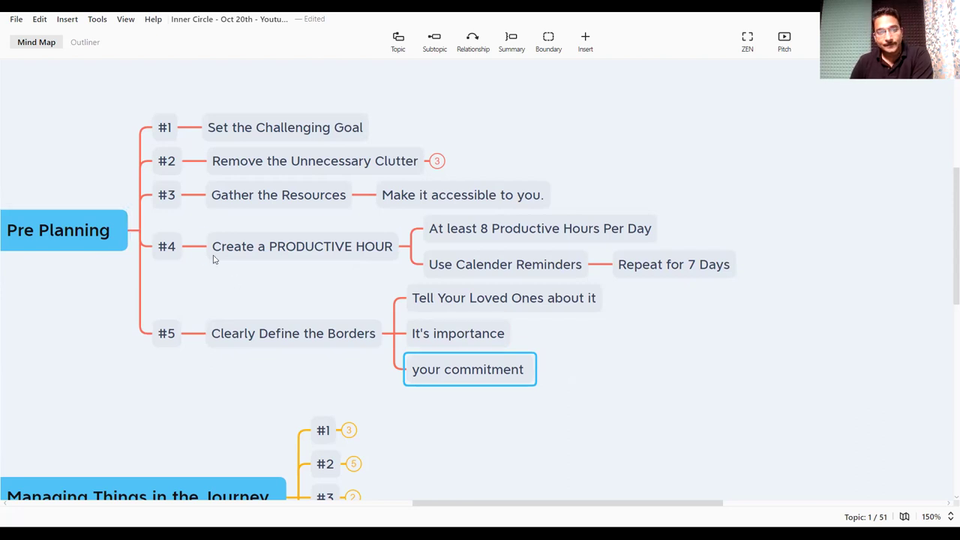
Collapse the whole Pre Planning branch
left_click(128, 231)
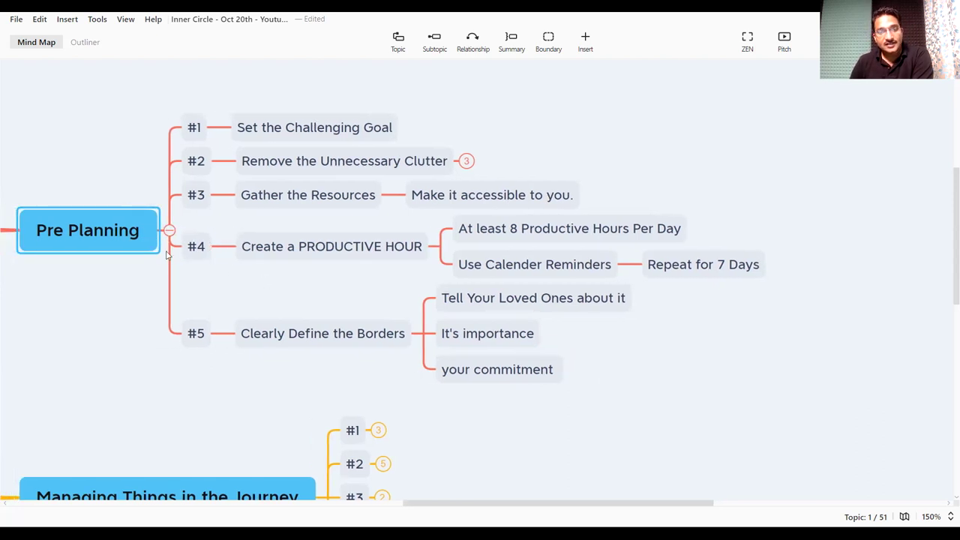
left_click(164, 230)
scroll(336, 293, "down", 1)
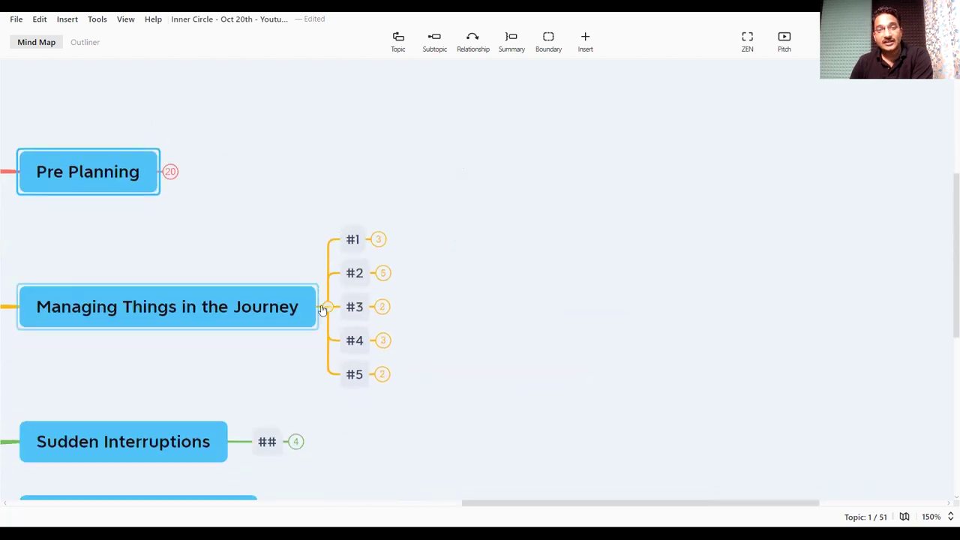
Expand #1 under Managing Things in the Journey to show Make your Mind ready for the Work
left_click(381, 240)
left_click_drag(565, 503, 598, 516)
left_click(611, 223)
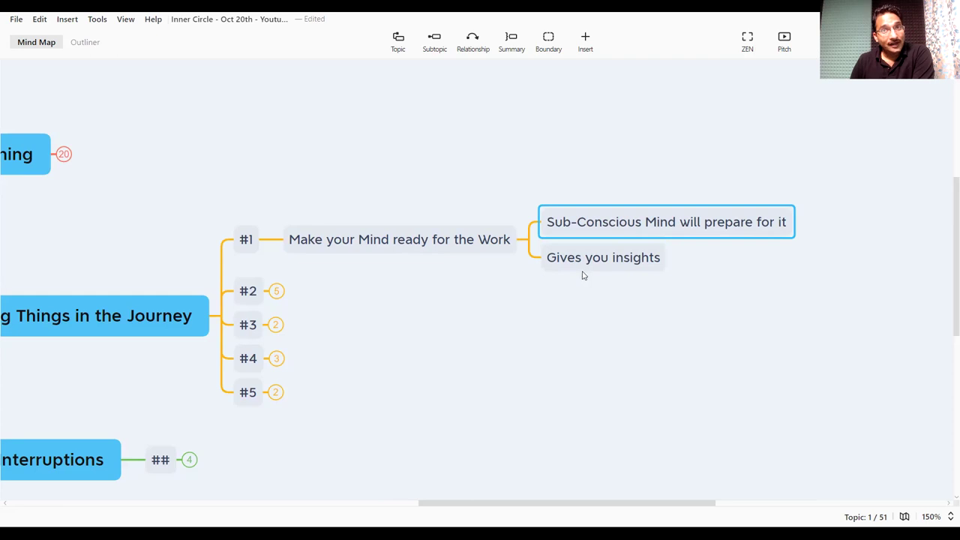
left_click(581, 274)
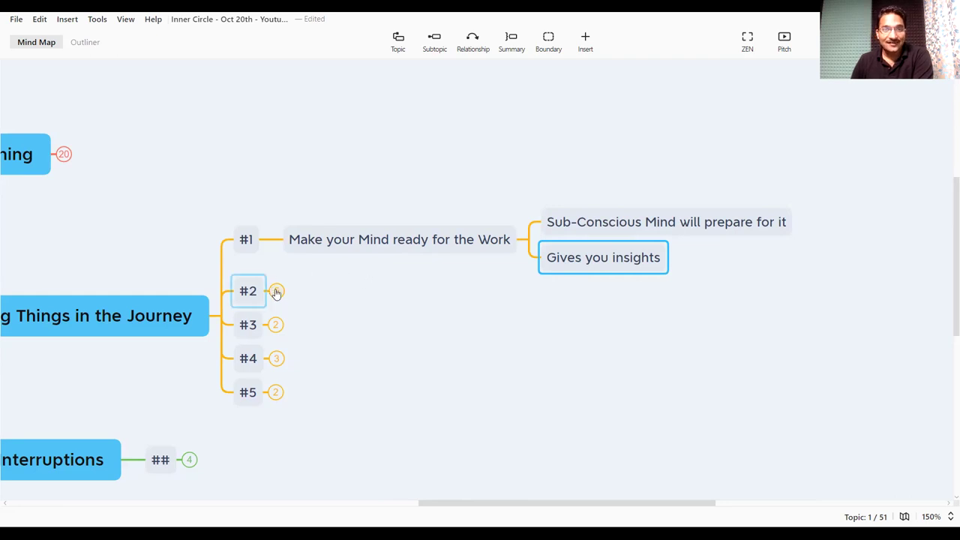
Expand #2 (90 Min. Block) and #3 (Remove the Digital Distractions) under Managing Things in the Journey
left_click(276, 293)
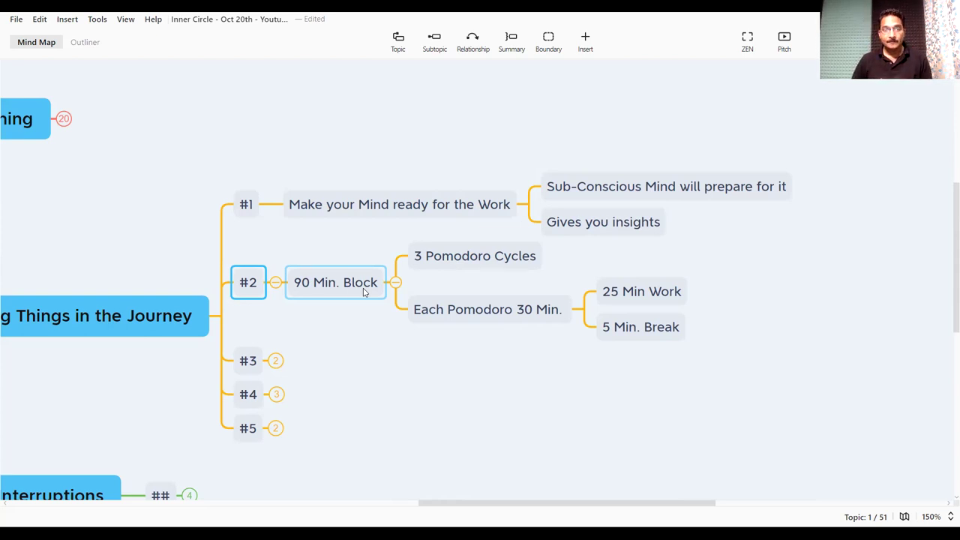
left_click(275, 360)
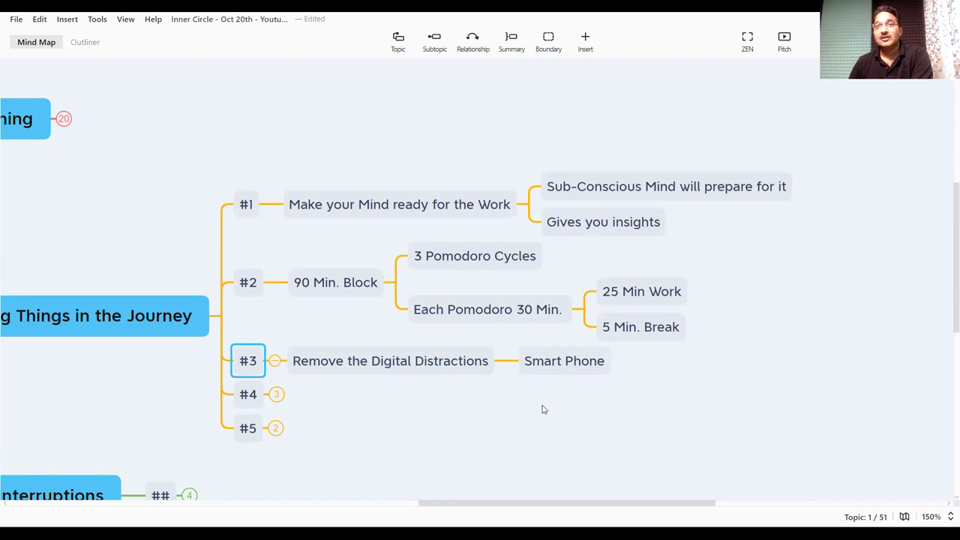
Expand #4 to show Break Time is very important with Non-Screen Break and 3 Big Deep breathes
left_click(276, 394)
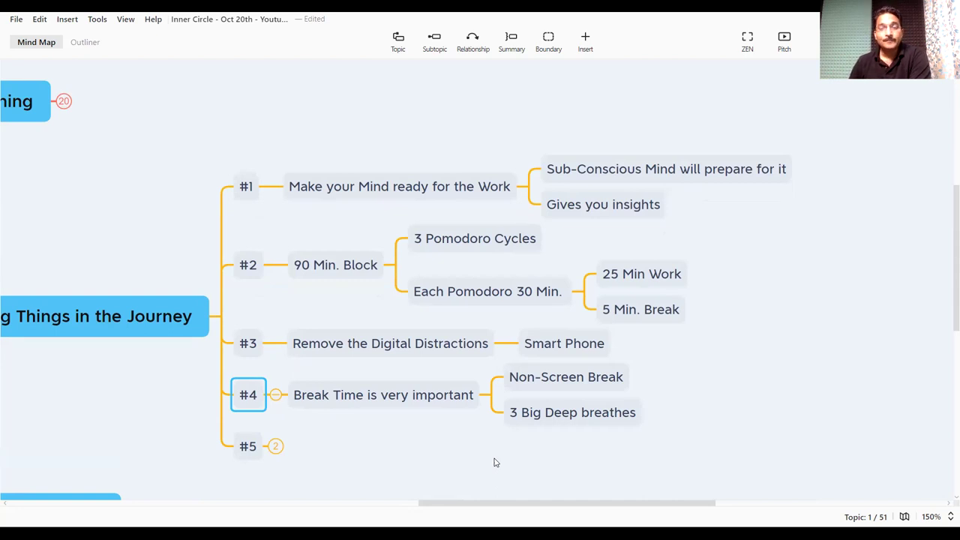
left_click(576, 384)
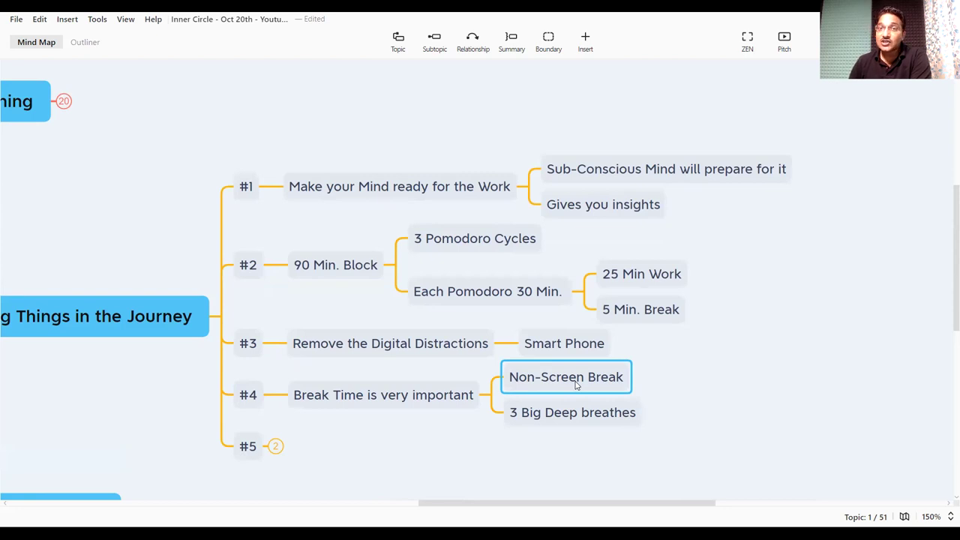
left_click(589, 419)
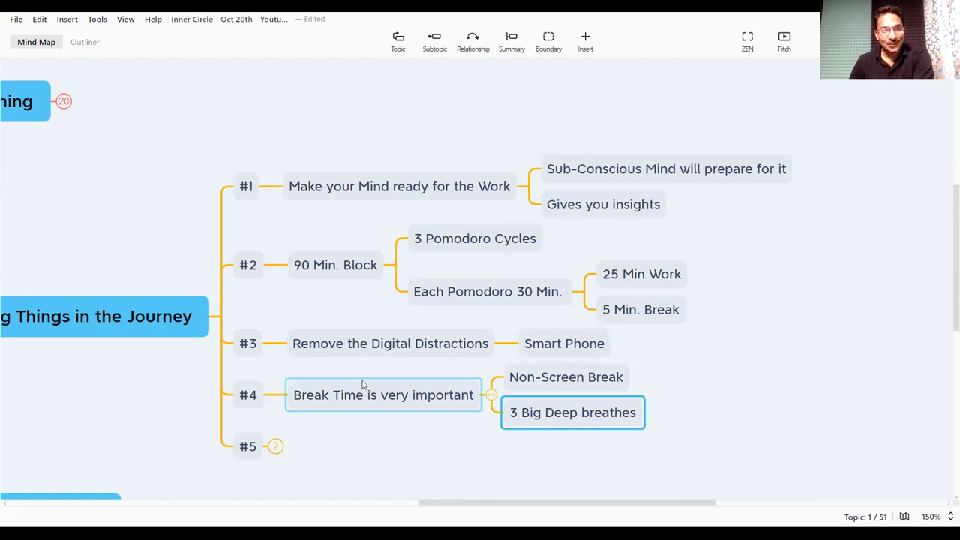
Expand #5 under Managing Things to reveal 'Every night, before sleep' and 'Visualize the Work as it finished!'
scroll(365, 375, "down", 3)
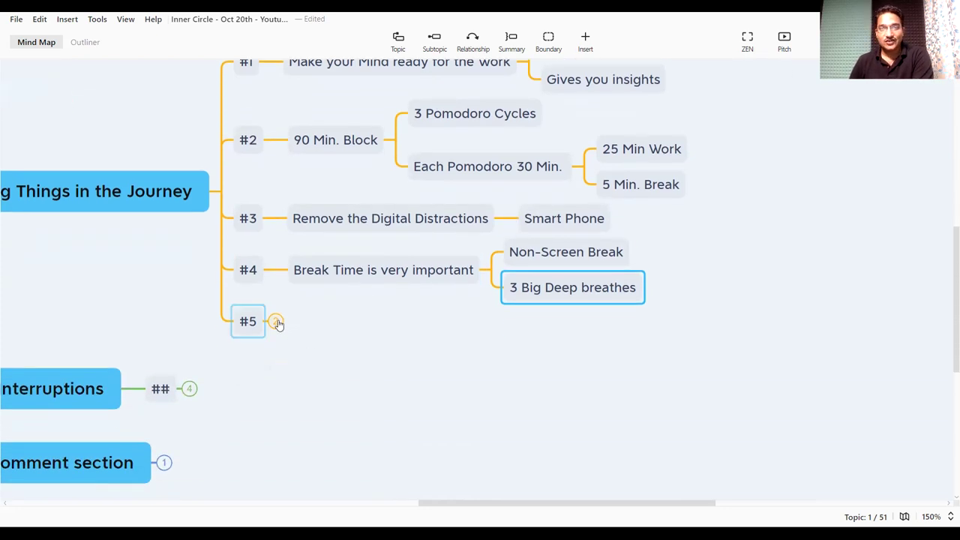
left_click(275, 321)
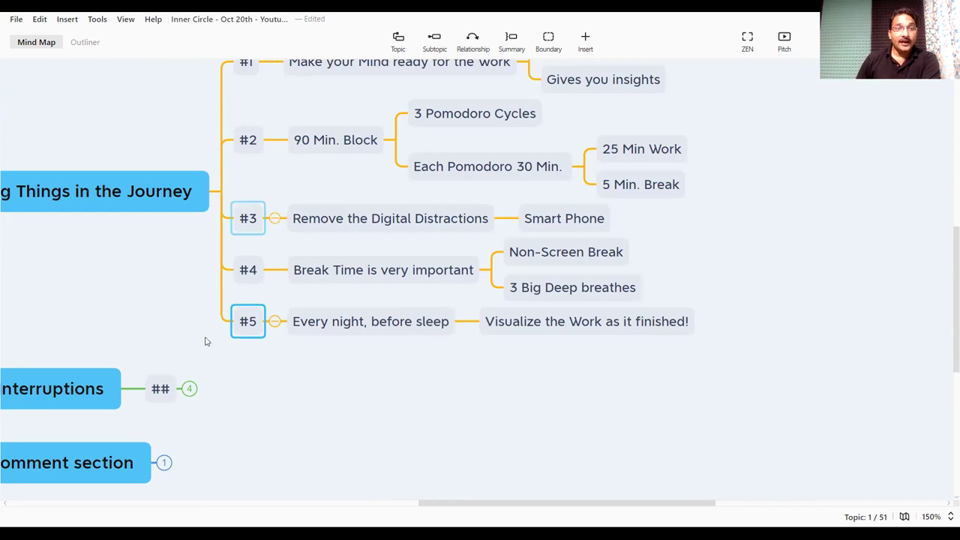
Expand the ## branch of Sudden Interruptions to show 'Mostly they are distractions' through '99%, Not' and 'But 1%'
scroll(199, 315, "down", 3)
left_click(191, 263)
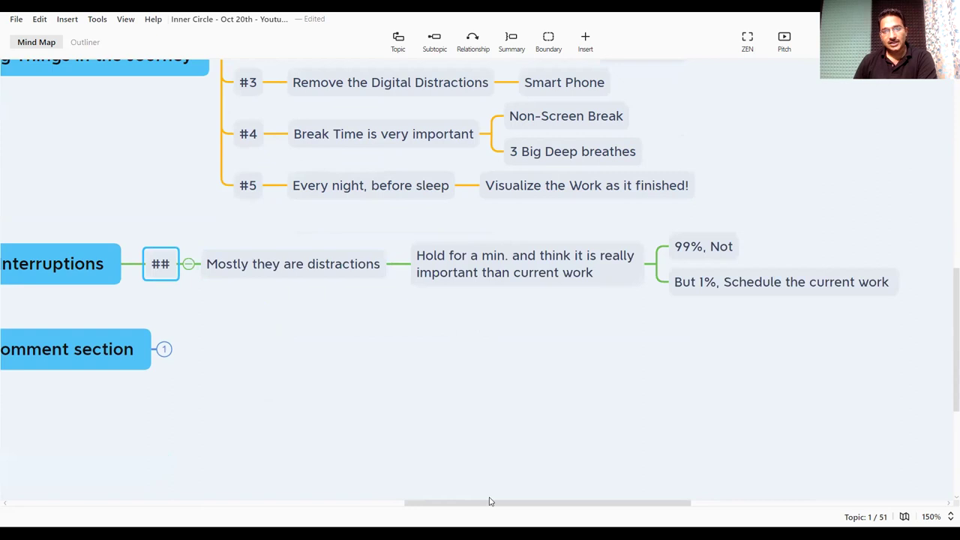
mouse_move(500, 504)
left_mouse_down()
mouse_move(430, 508)
mouse_move(519, 523)
left_mouse_up()
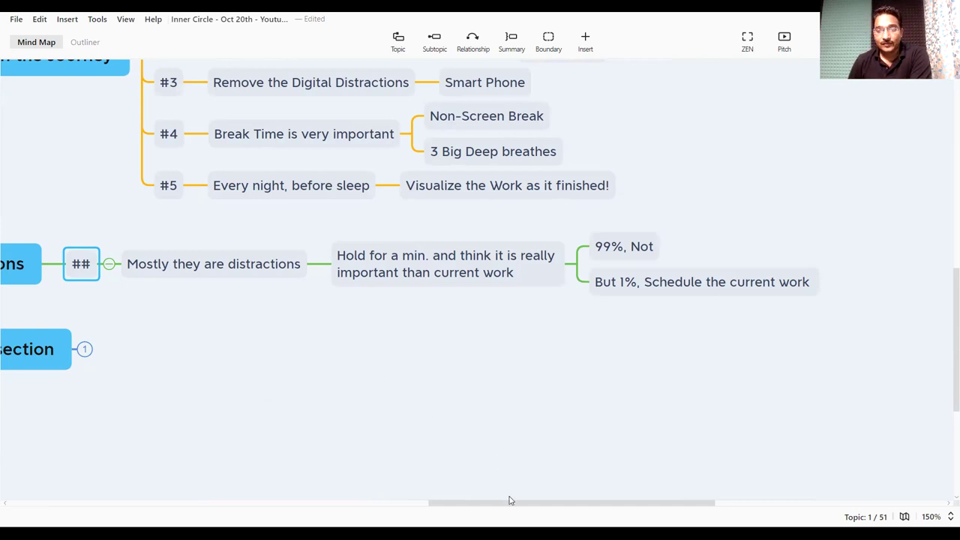
Expand 'Post in comment section' to reveal 'What actions are you taking on'
left_click_drag(510, 502, 445, 505)
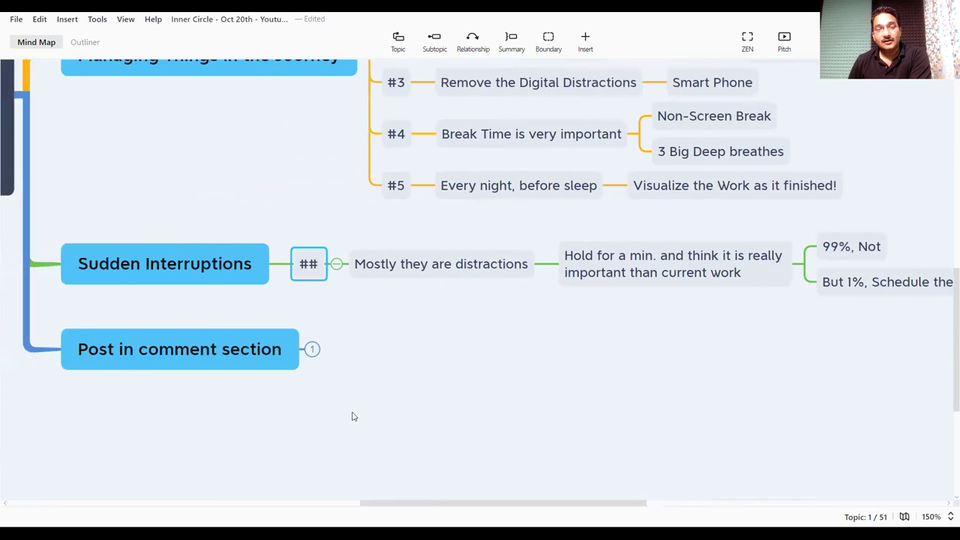
left_click(312, 350)
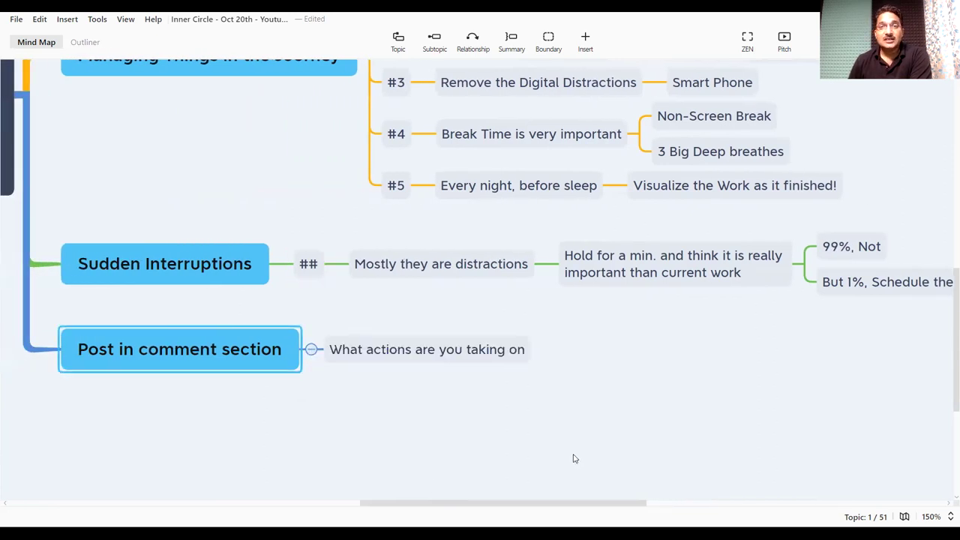